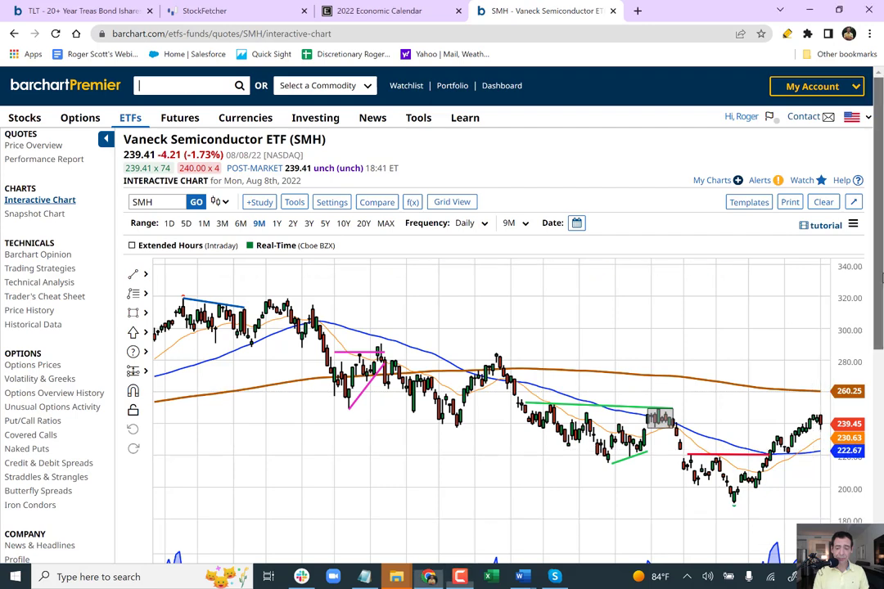
Step: Load the interactive chart for the consumer discretionary ETF XLY in place of SMH
scroll(881, 296, down, 1)
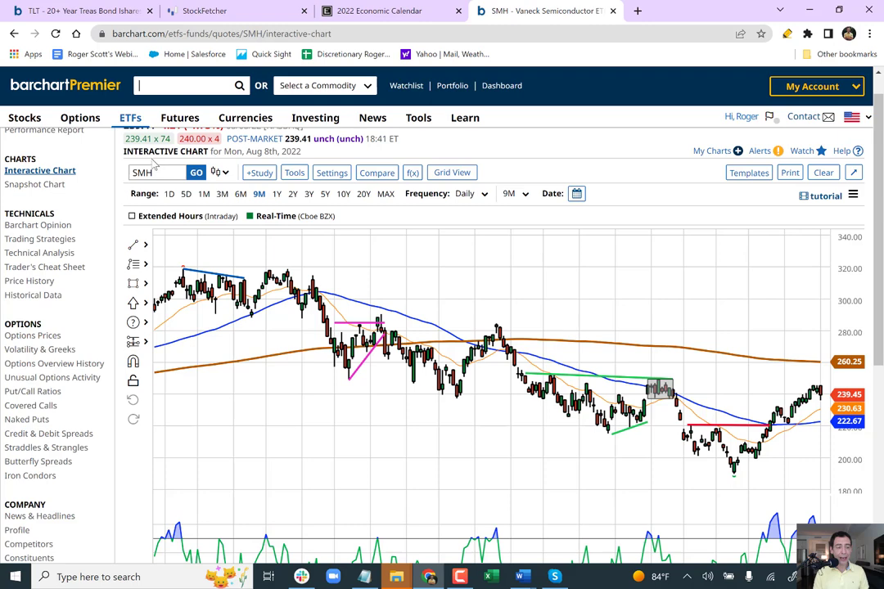
click(160, 173)
text(xly)
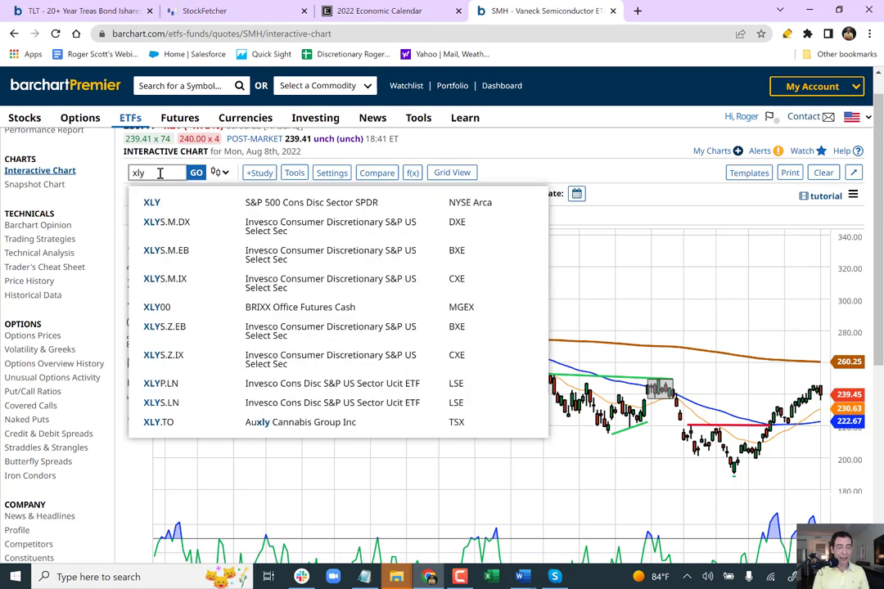
key(Return)
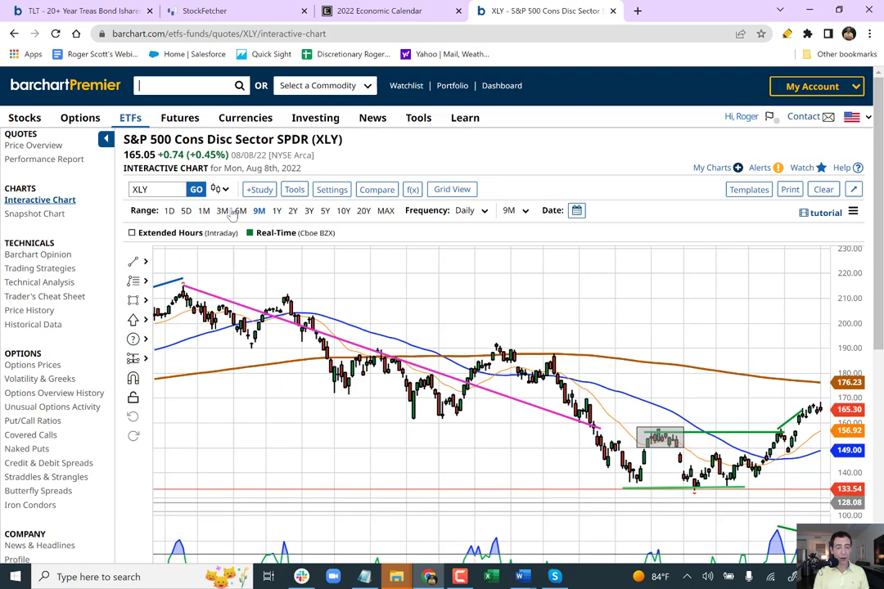
Step: Extend the rising green trendline to the latest XLY highs using the 3-month range, and set the chart range to 6 months
click(221, 211)
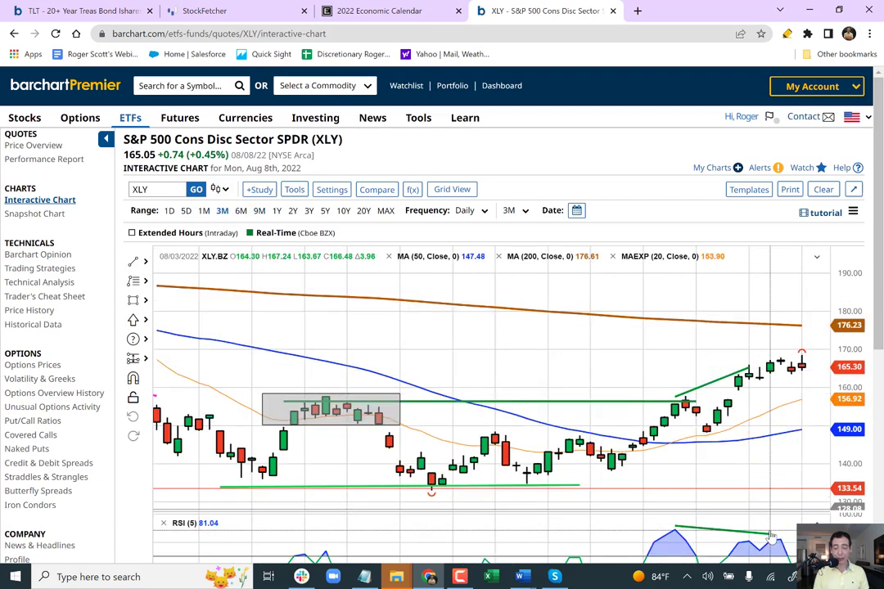
drag(750, 373, 781, 350)
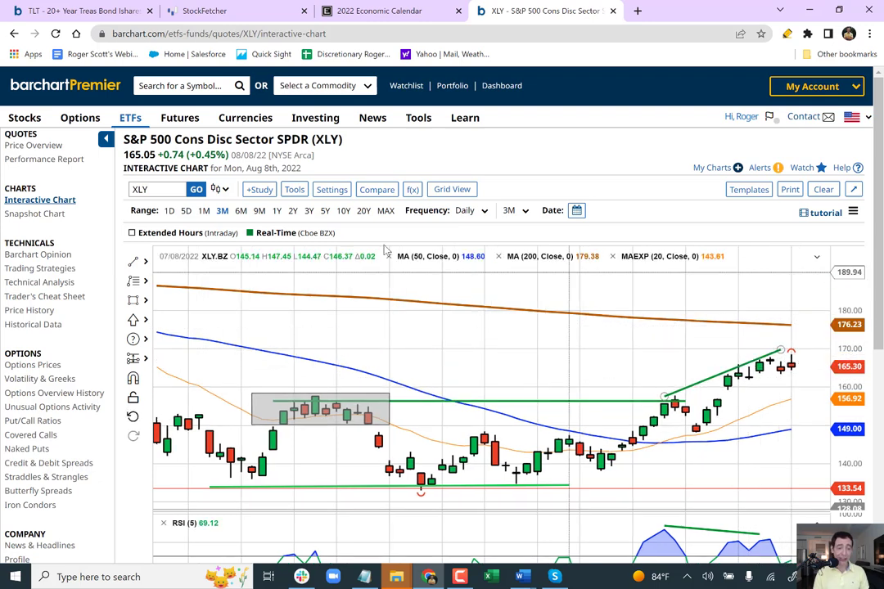
click(240, 211)
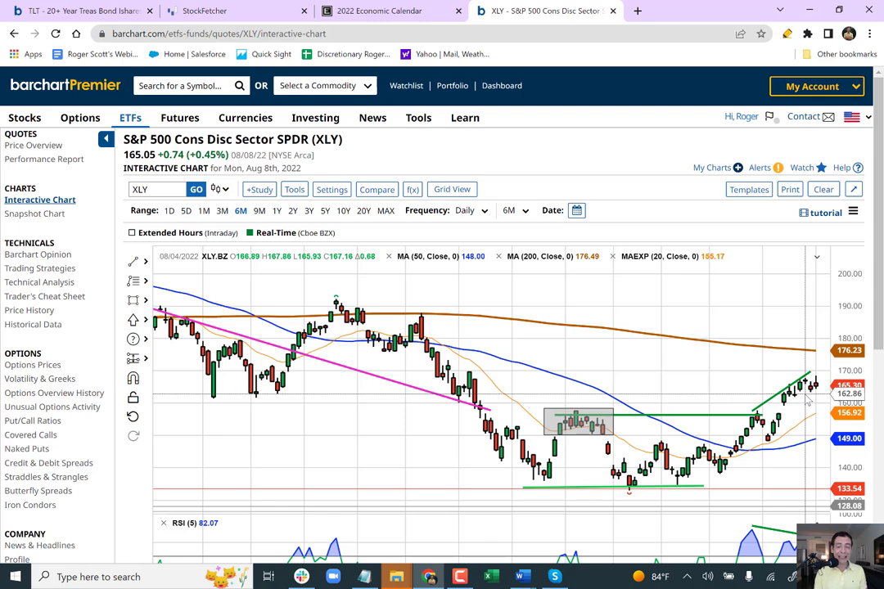
Step: Switch to StockFetcher and examine the sector ETF charts and percentage changes in the 11 USA Sectors filter
click(214, 10)
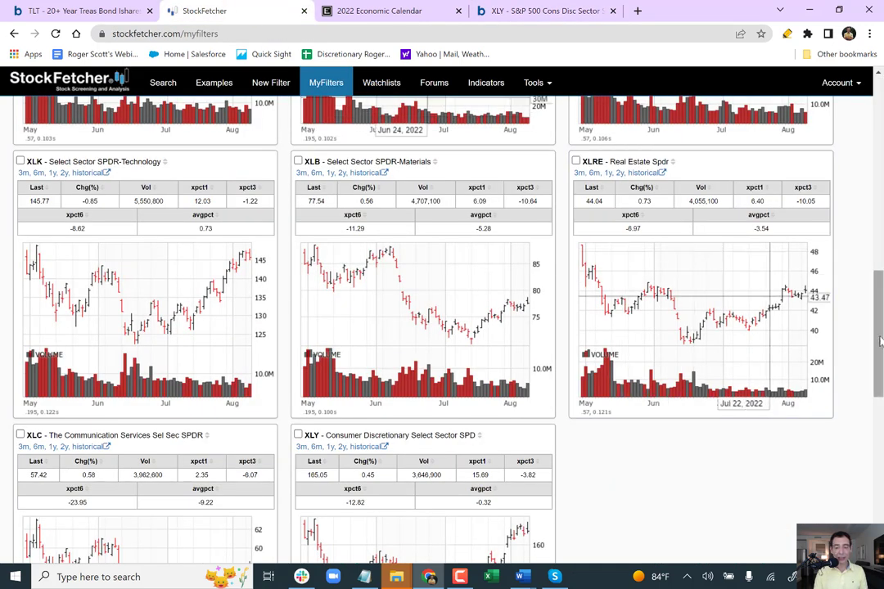
scroll(876, 311, up, 1)
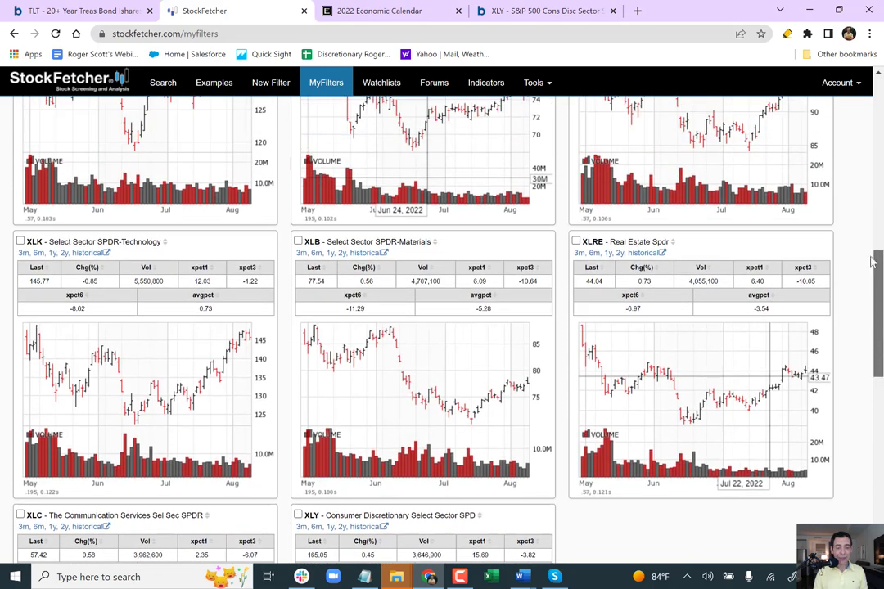
scroll(872, 260, up, 5)
scroll(421, 395, down, 2)
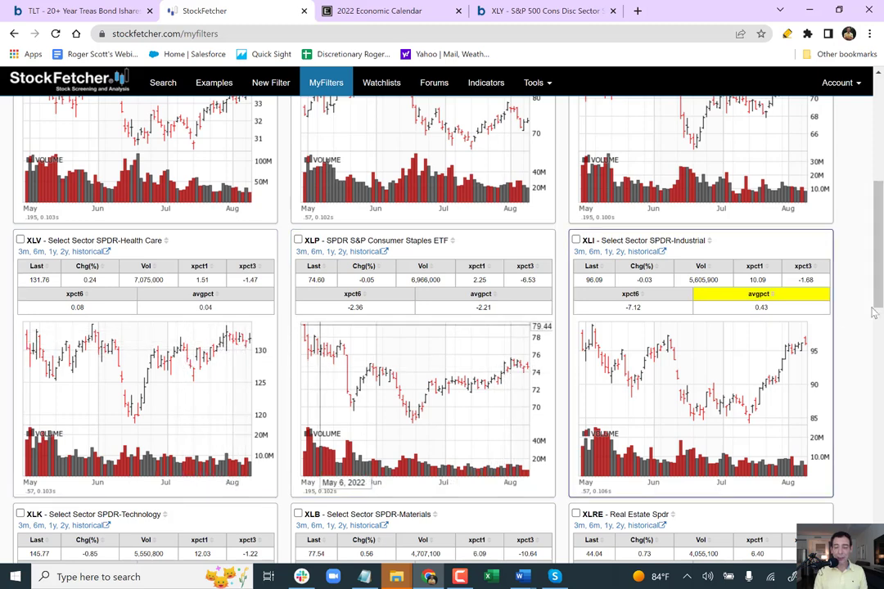
drag(879, 295, 879, 398)
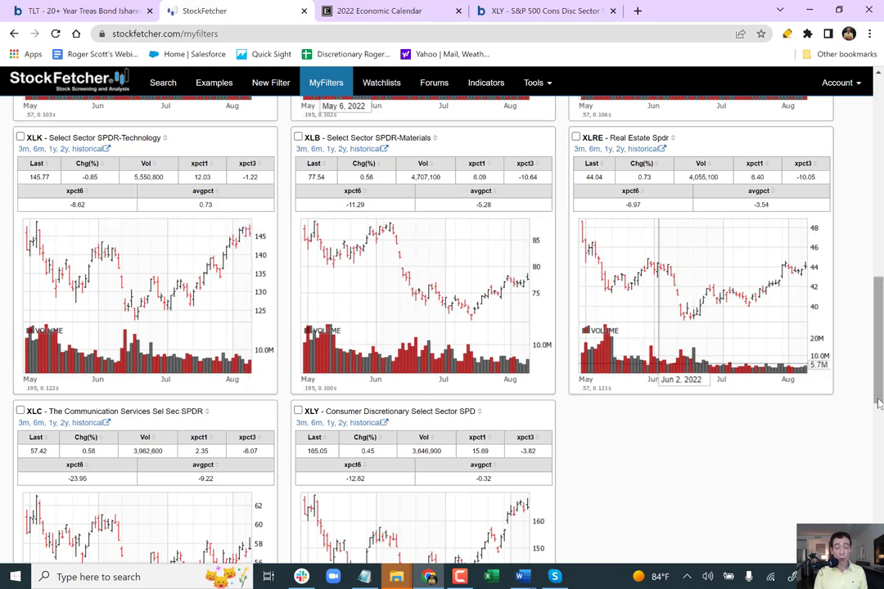
scroll(878, 403, down, 2)
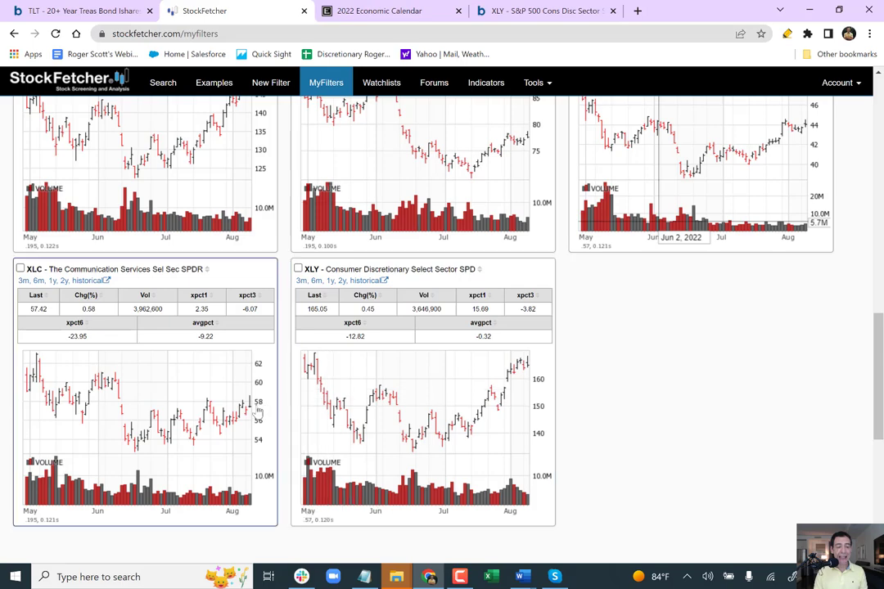
drag(876, 352, 882, 150)
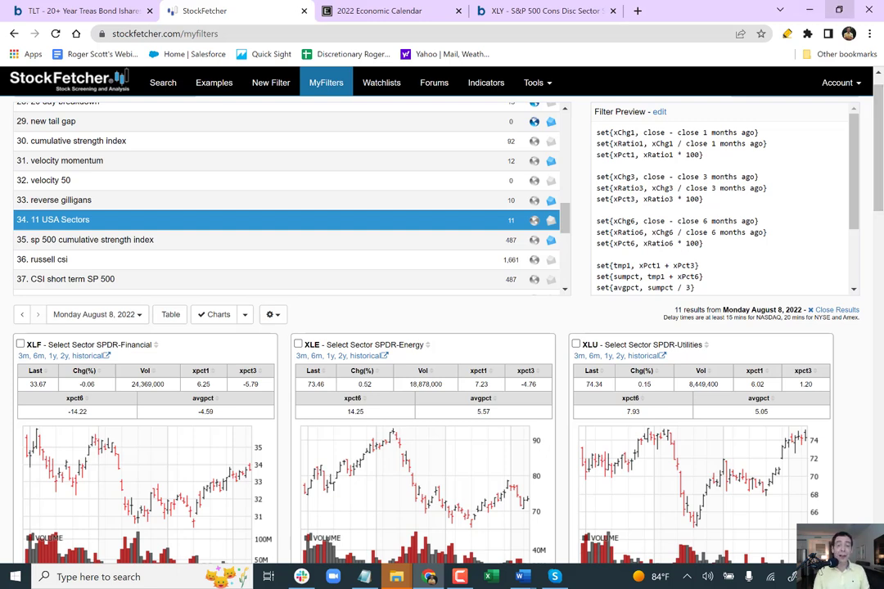
Step: Switch back to Barchart, load the $VIX interactive chart and inspect its price trendlines against the RSI
click(565, 11)
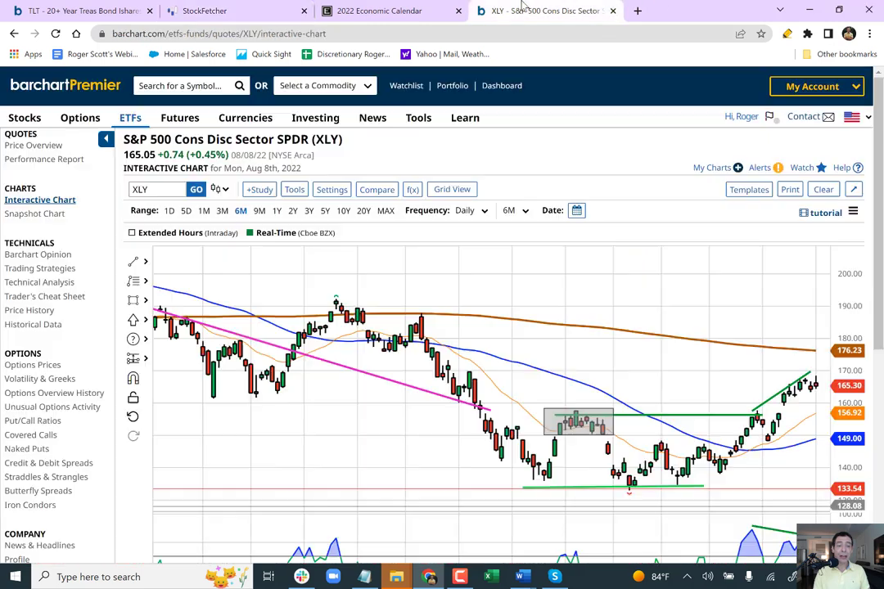
click(168, 84)
text($vix)
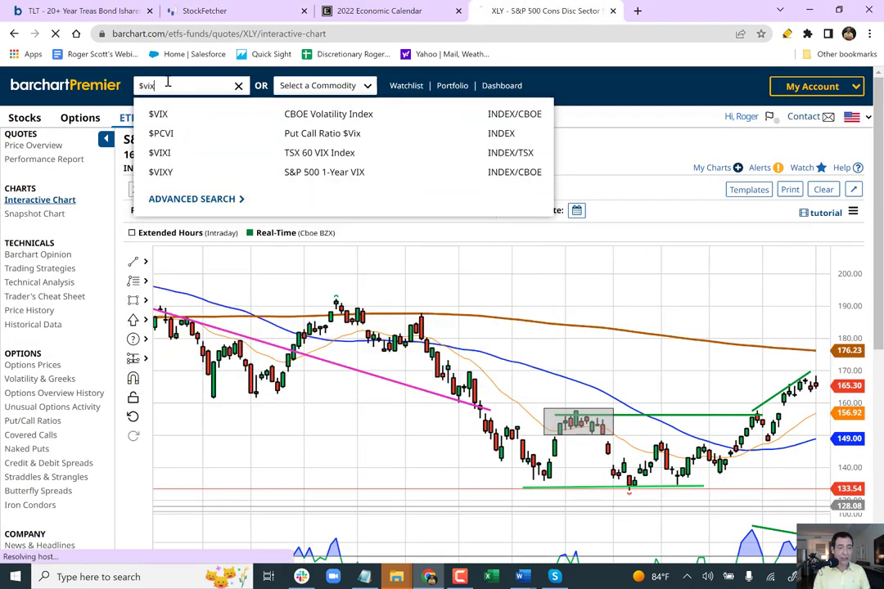
key(Return)
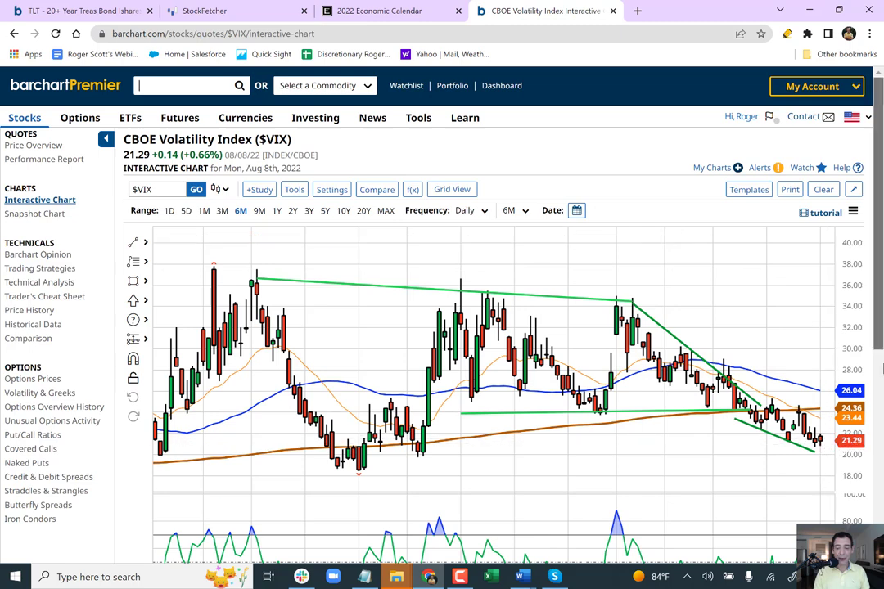
scroll(882, 396, down, 1)
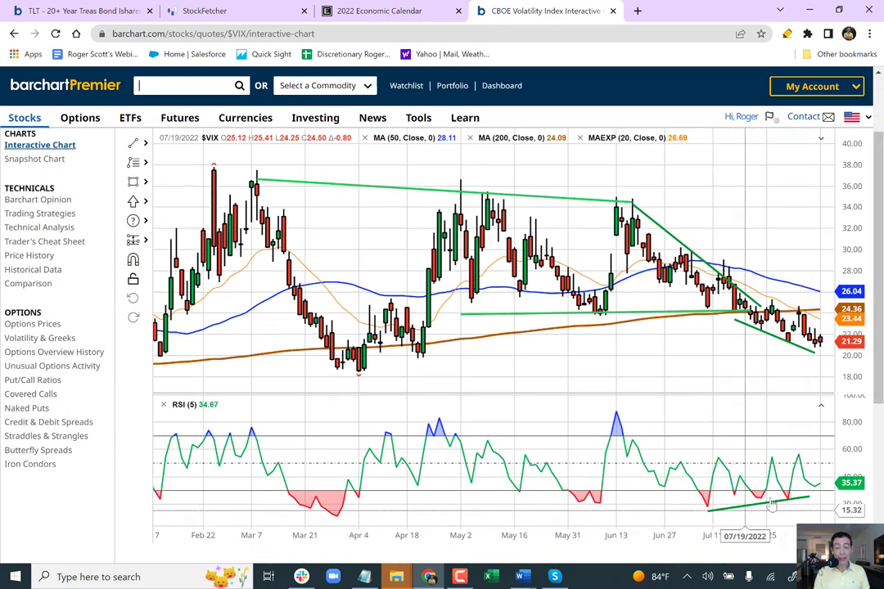
scroll(881, 327, up, 1)
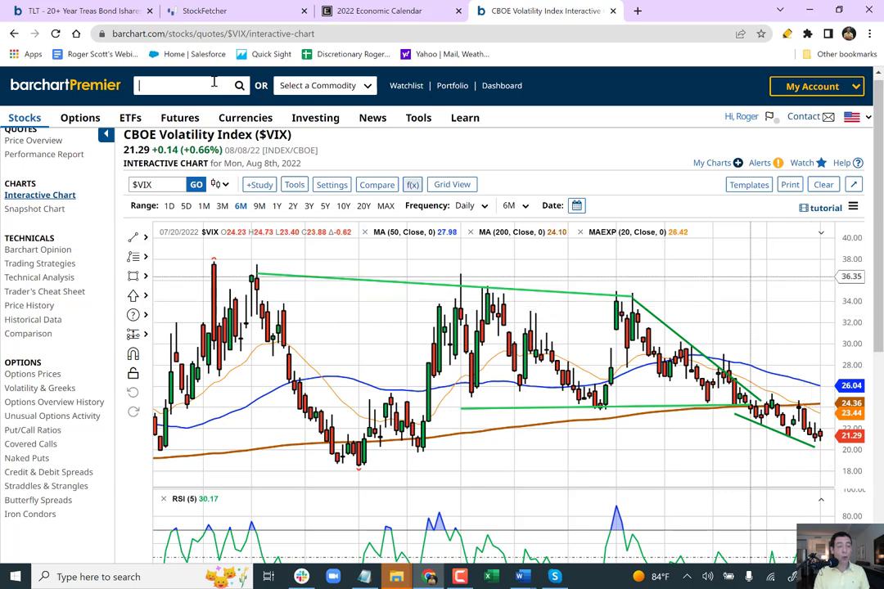
Step: Switch to the Econoday 2022 Economic Calendar and review the events for the week of August 8
click(82, 8)
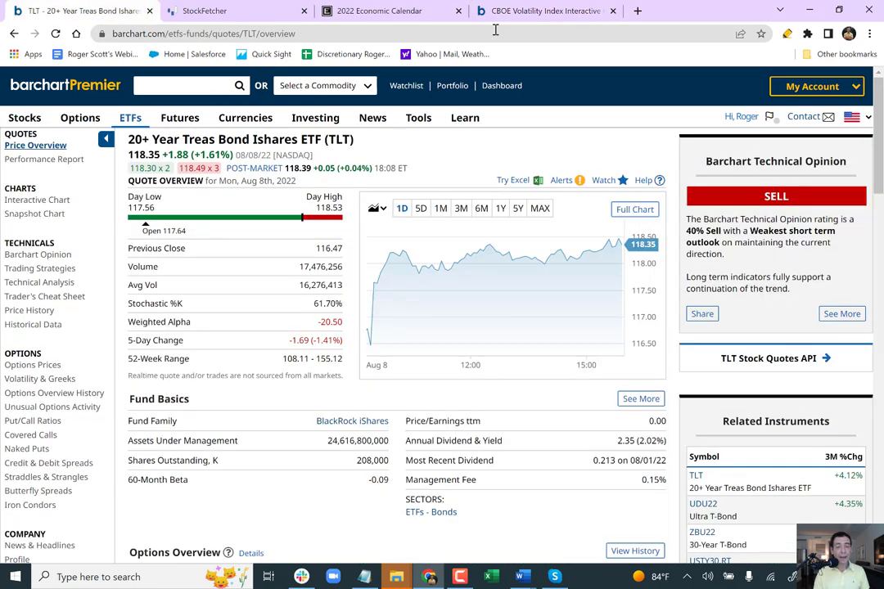
click(375, 8)
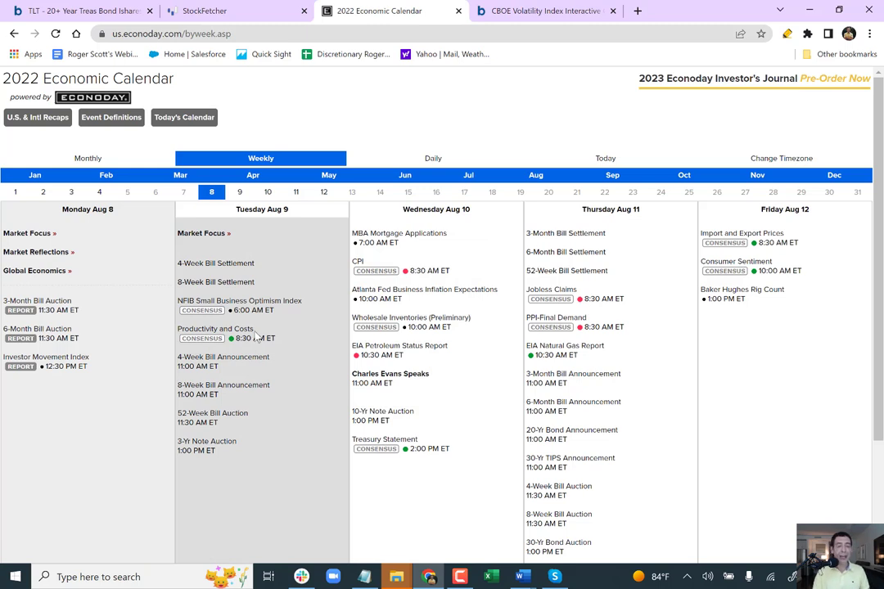
Step: Switch to the Barchart TLT page, look up DIA and open its full interactive chart
click(74, 7)
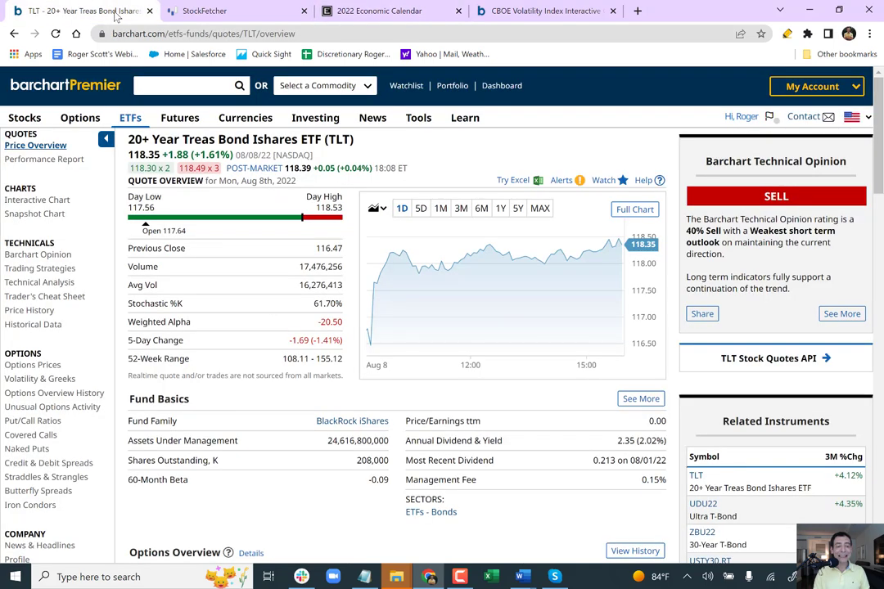
click(199, 83)
text(dia)
key(Return)
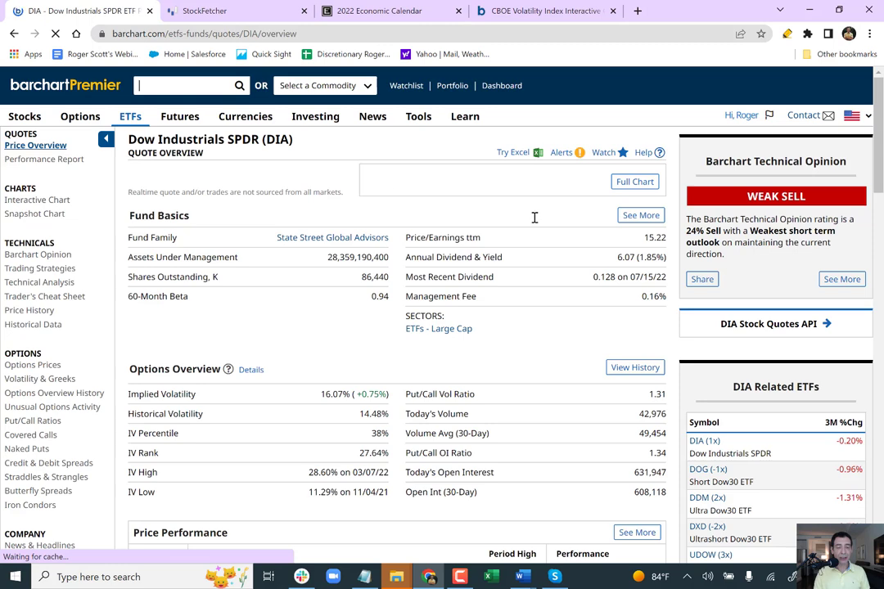
click(636, 200)
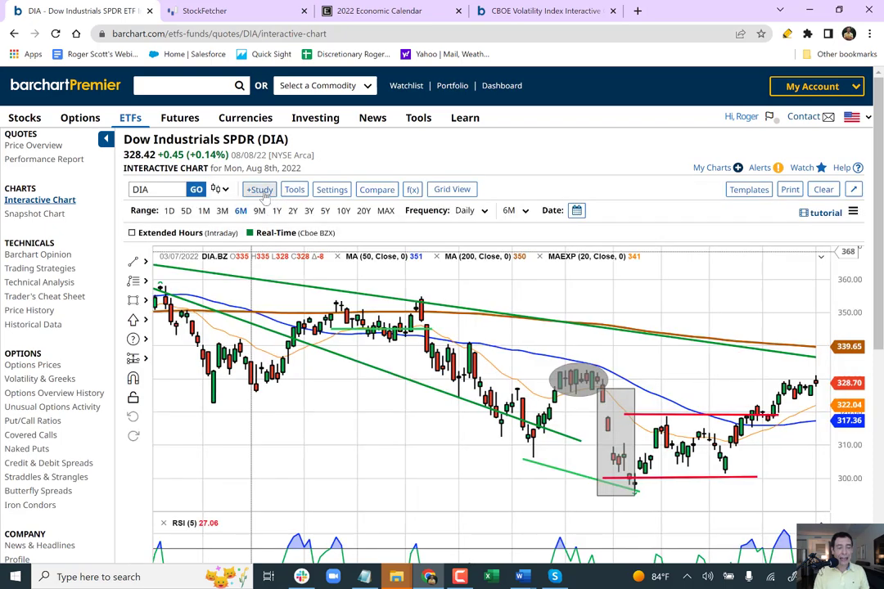
Step: Add an Average True Range study with period 10 and SMA smoothing in a new pane of the DIA chart
click(260, 193)
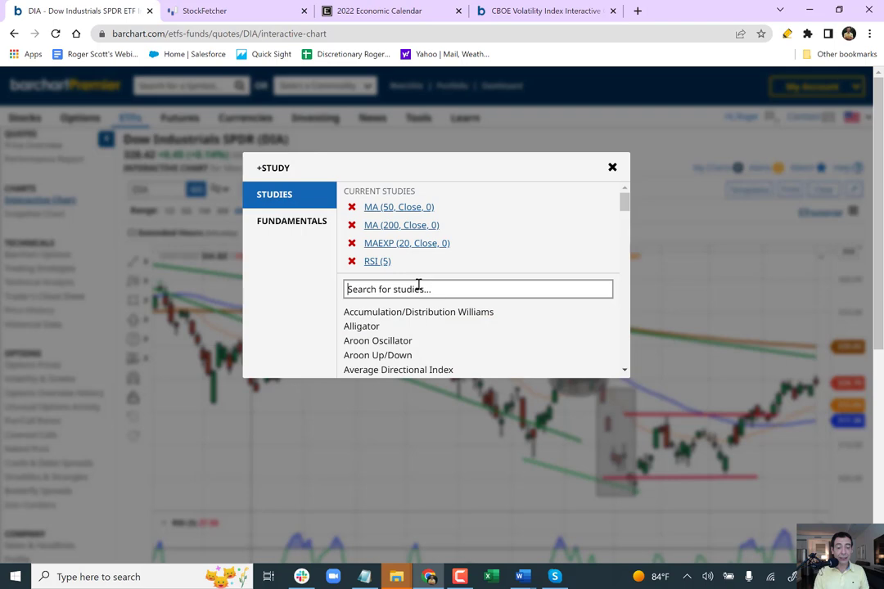
click(419, 287)
text(atr)
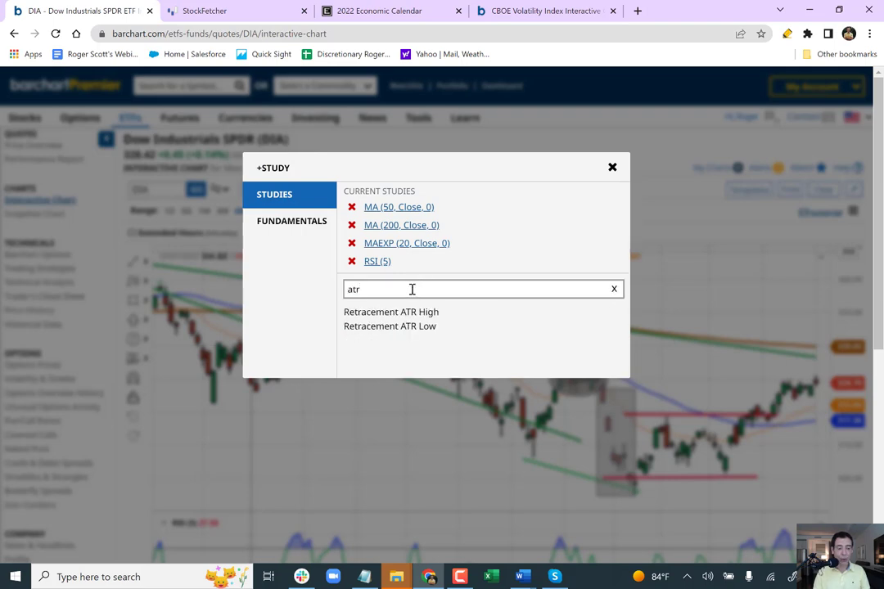
key(BackSpace)
key(BackSpace)
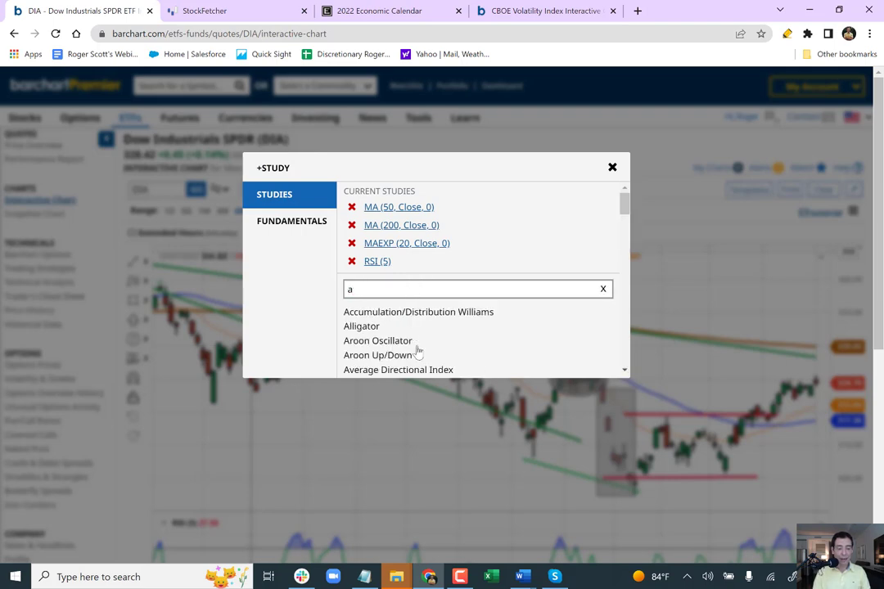
scroll(625, 207, down, 1)
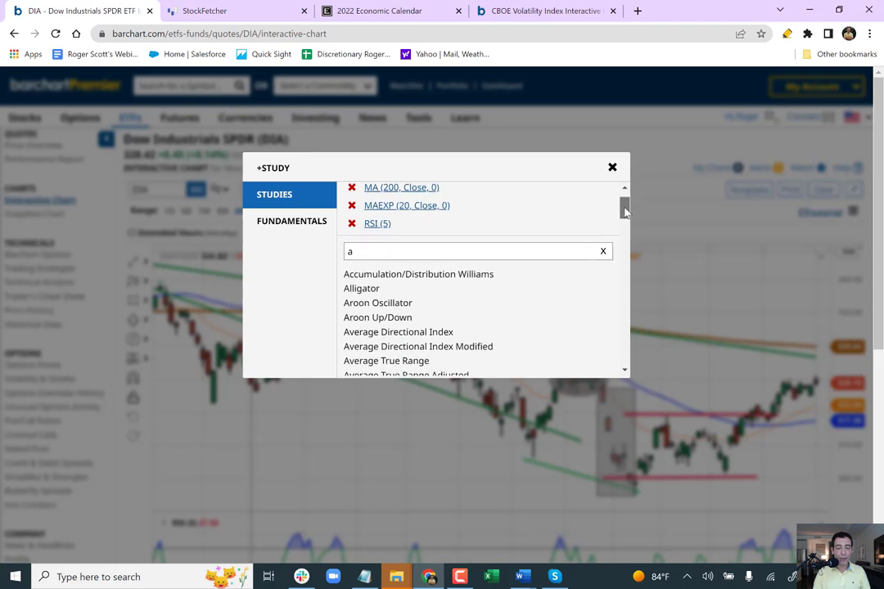
click(413, 364)
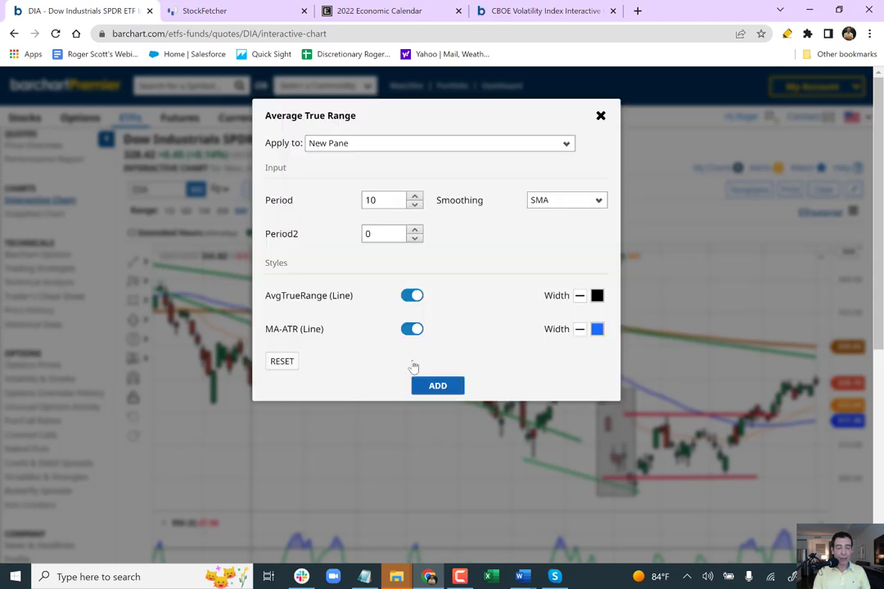
click(437, 385)
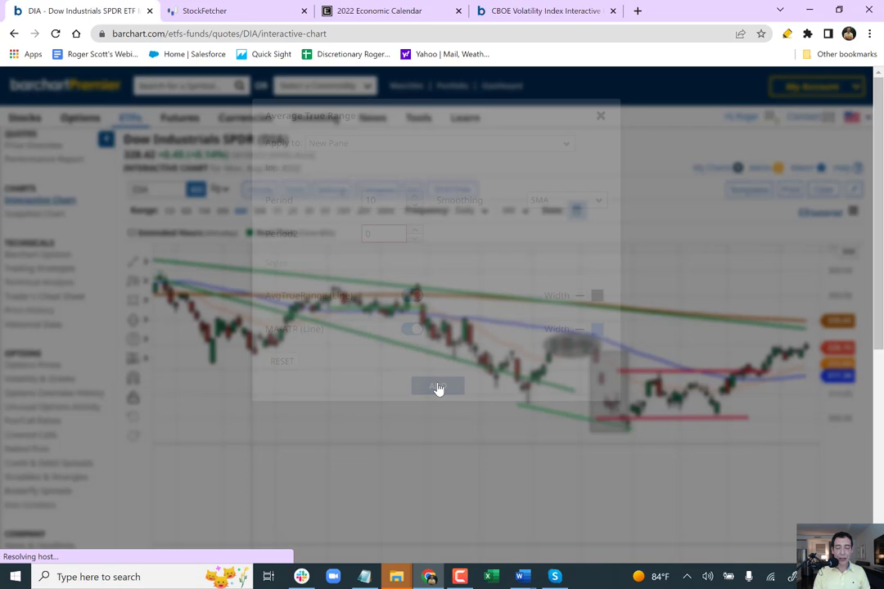
Step: Remove the RSI (5) study from the DIA chart and set the range to 1 year to review price against the ATR
scroll(85, 317, down, 3)
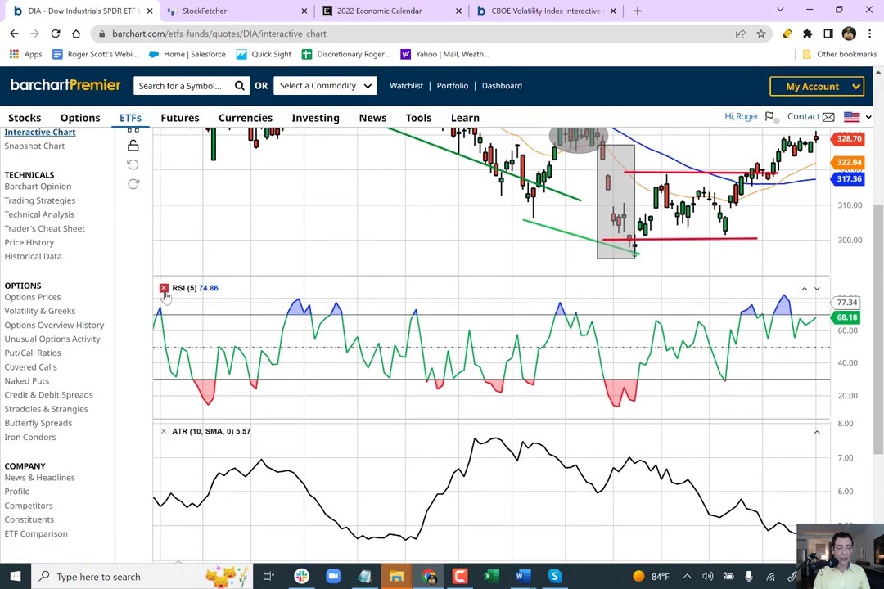
click(164, 289)
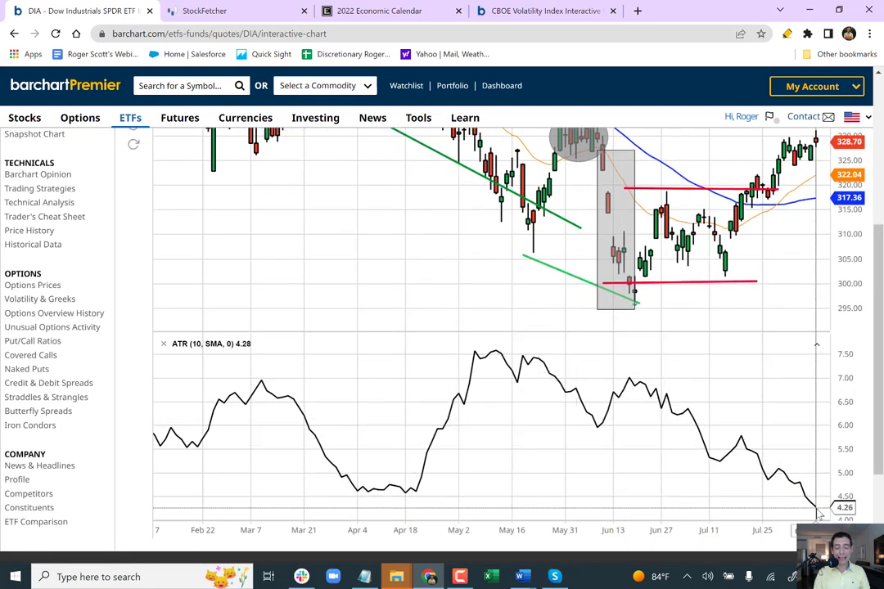
scroll(792, 256, up, 5)
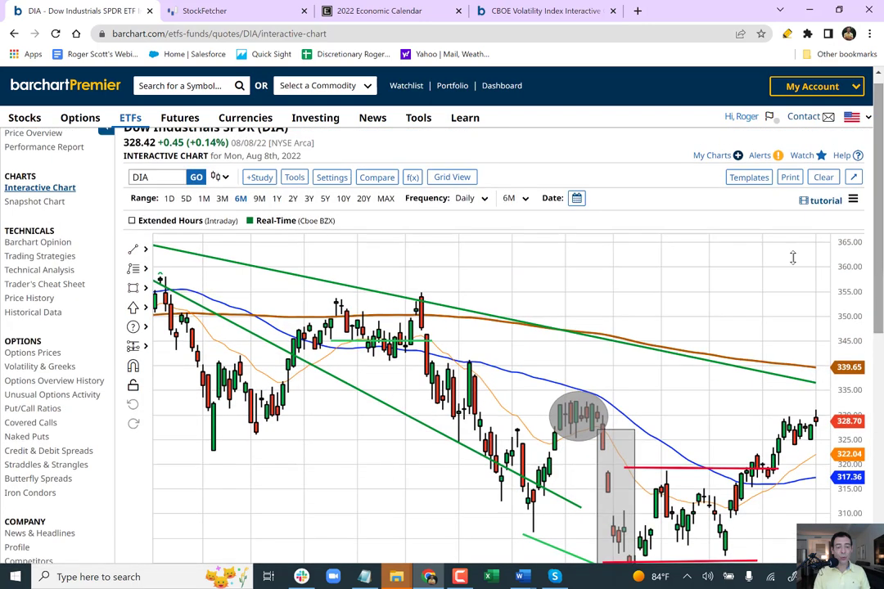
click(277, 199)
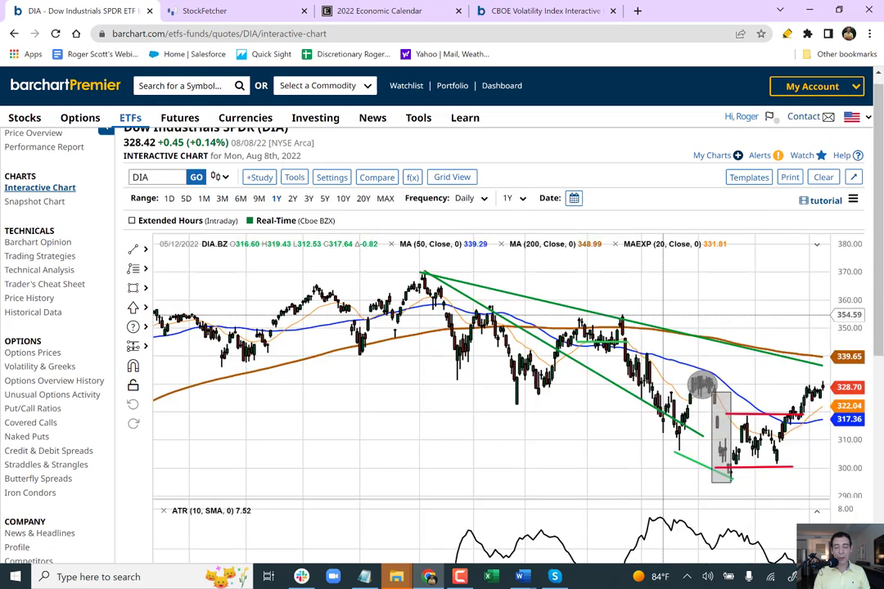
scroll(881, 388, down, 1)
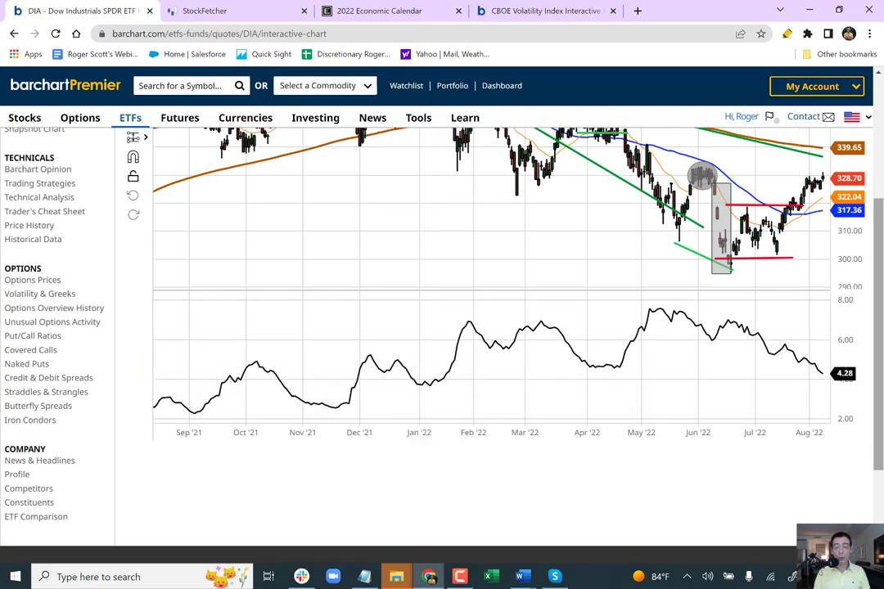
scroll(881, 294, up, 2)
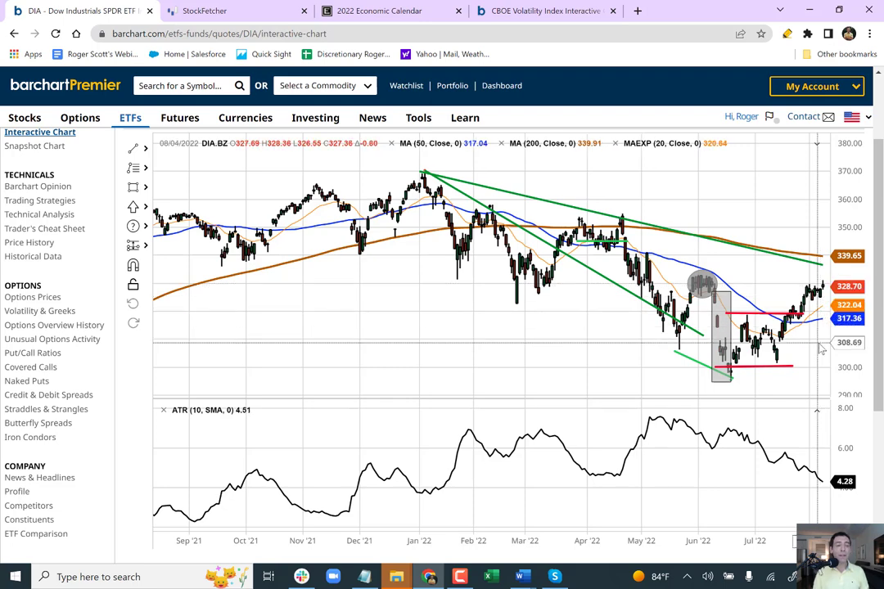
Step: Switch to StockFetcher, run the 11 USA Sectors filter and rank its results table by avgpct from highest to lowest
click(241, 9)
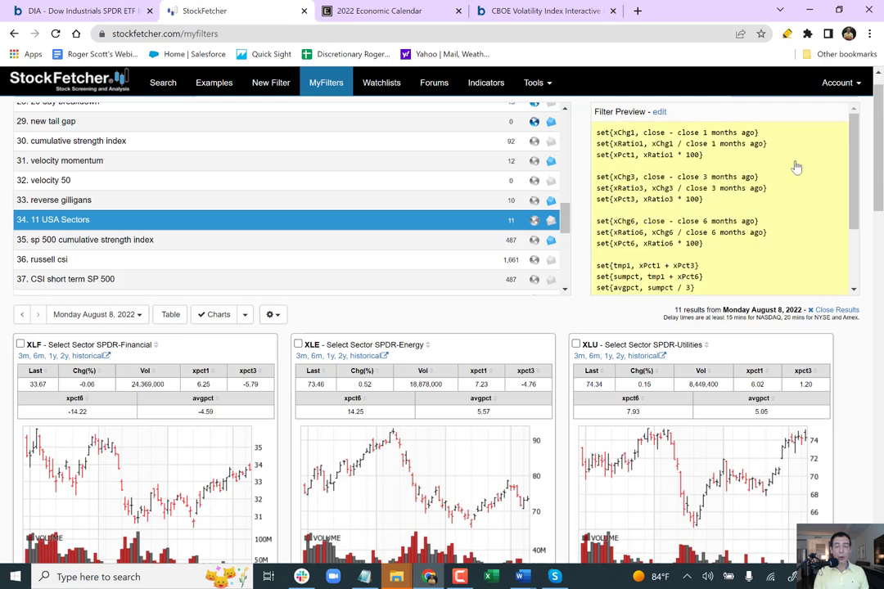
drag(565, 221, 565, 206)
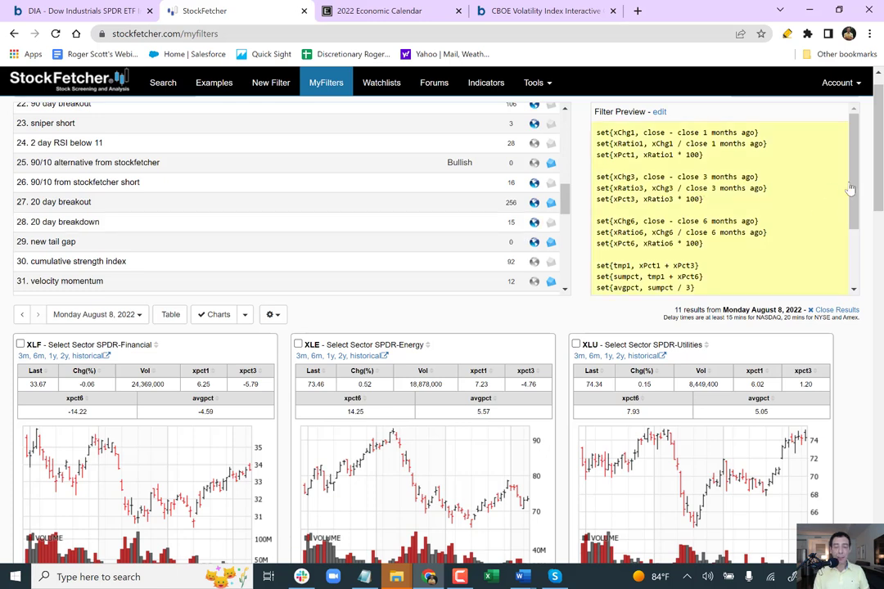
scroll(623, 123, up, 1)
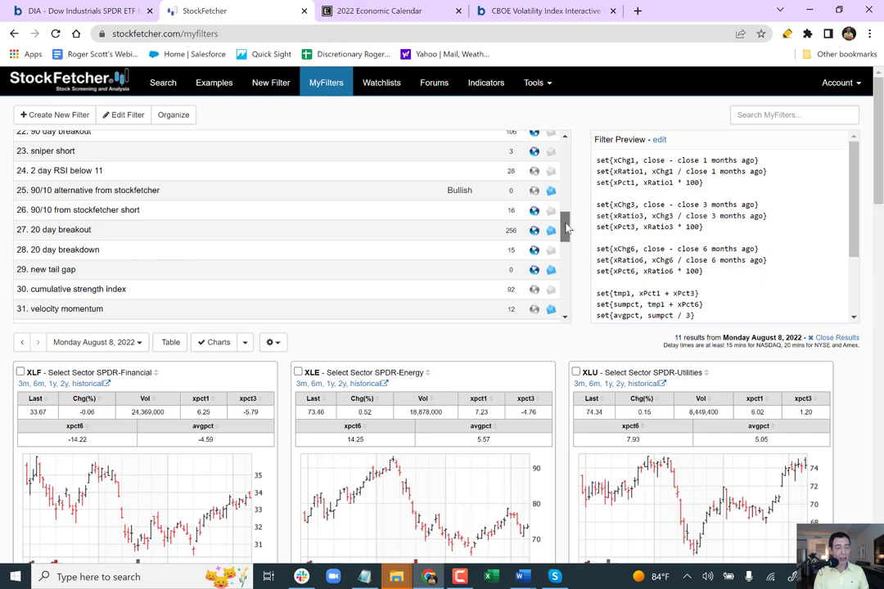
scroll(567, 233, down, 3)
click(113, 253)
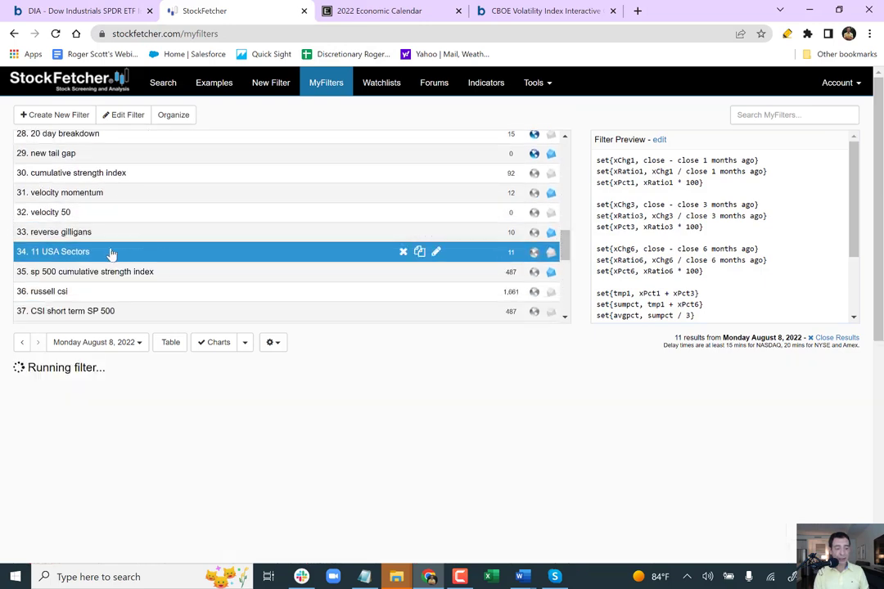
click(175, 343)
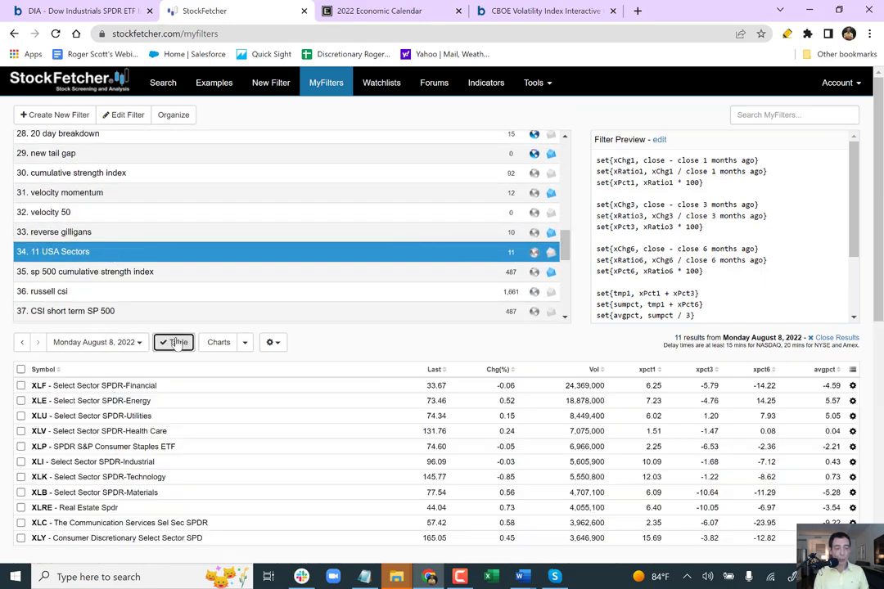
click(823, 370)
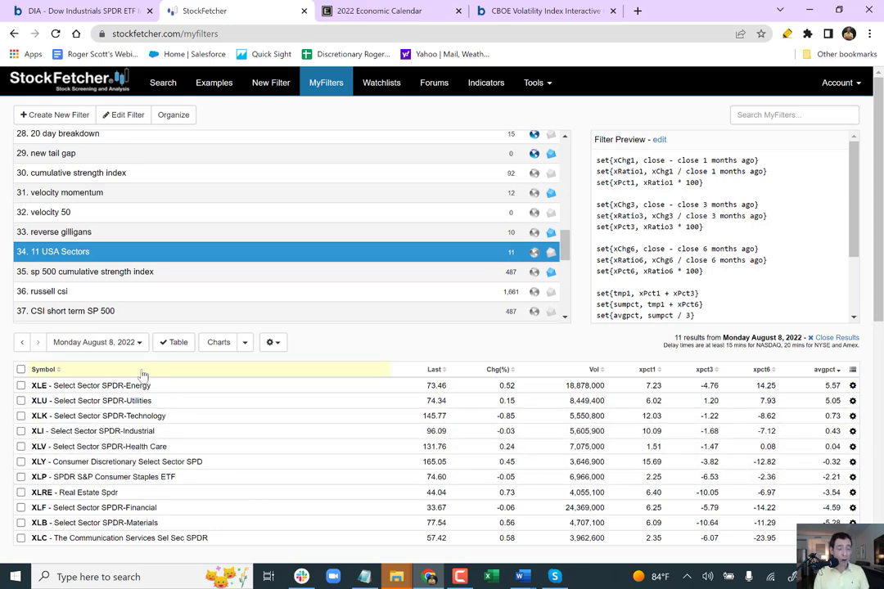
Step: Display the 11 USA Sectors results as charts and examine the recent price trend of each sector ETF
click(218, 343)
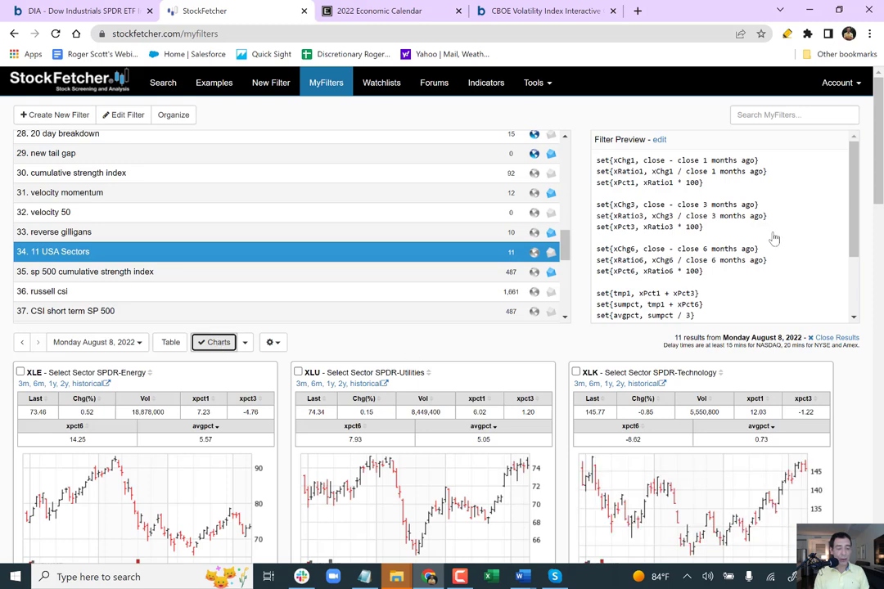
scroll(279, 417, down, 2)
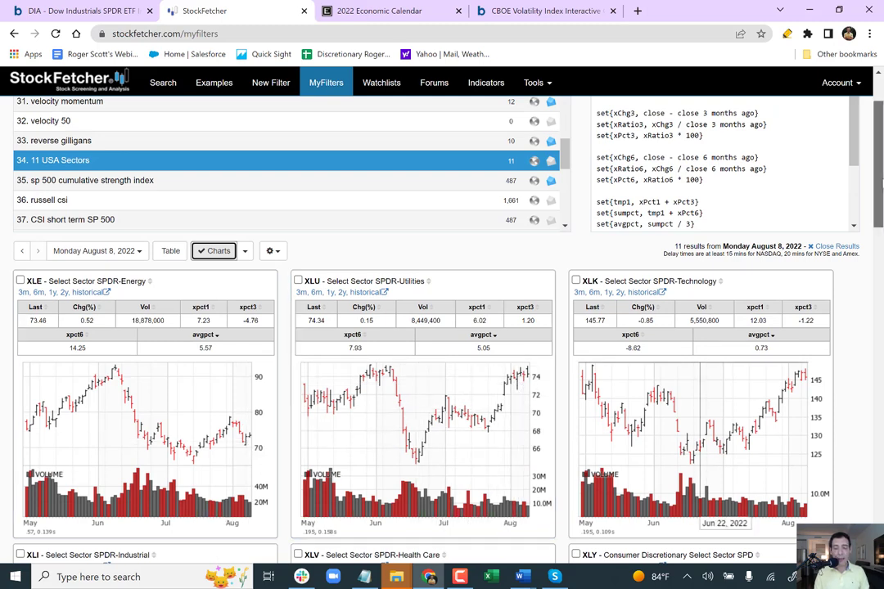
scroll(700, 368, down, 5)
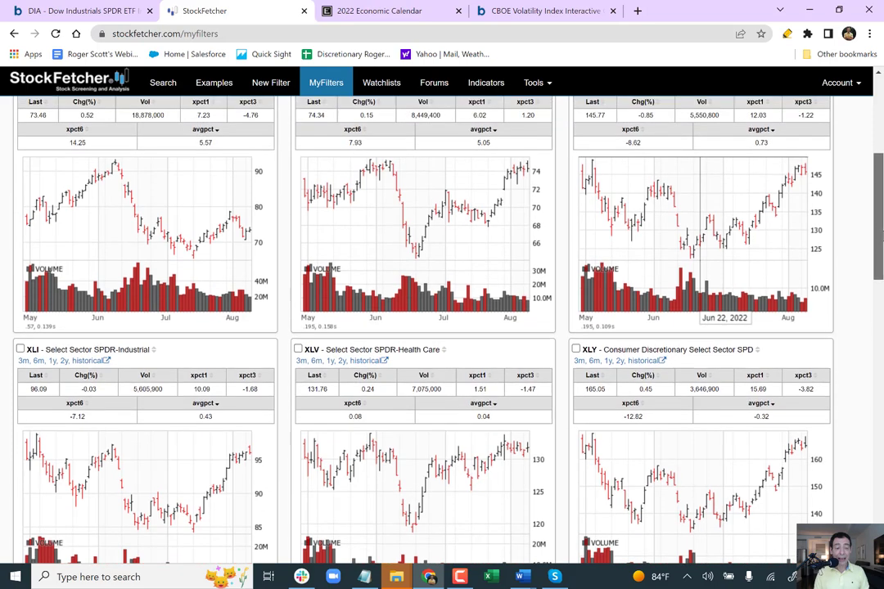
scroll(700, 246, down, 1)
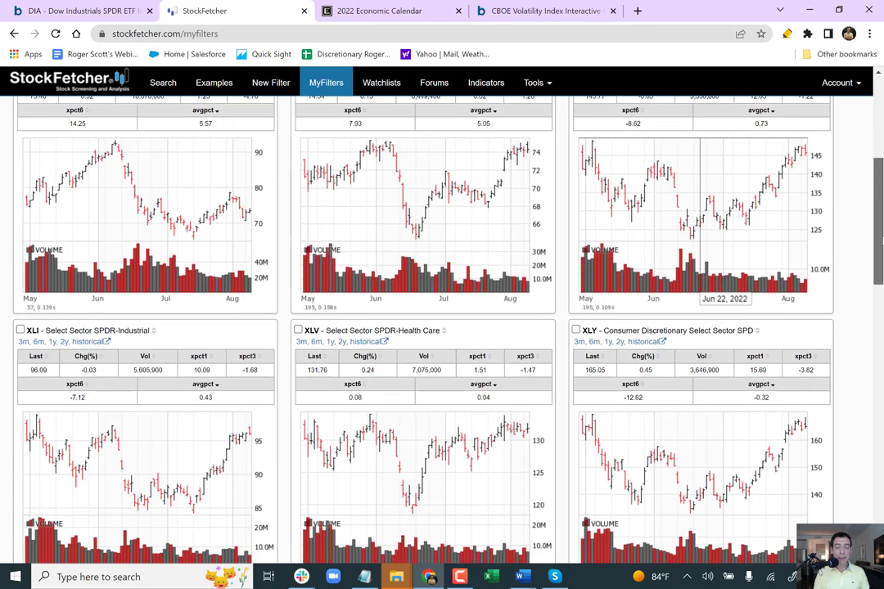
scroll(700, 245, down, 4)
scroll(521, 288, up, 3)
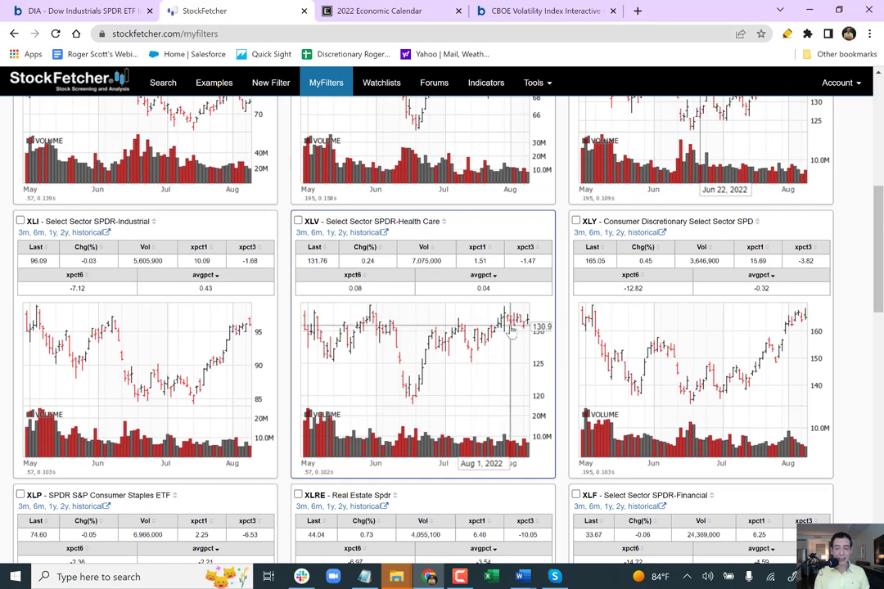
scroll(660, 352, down, 3)
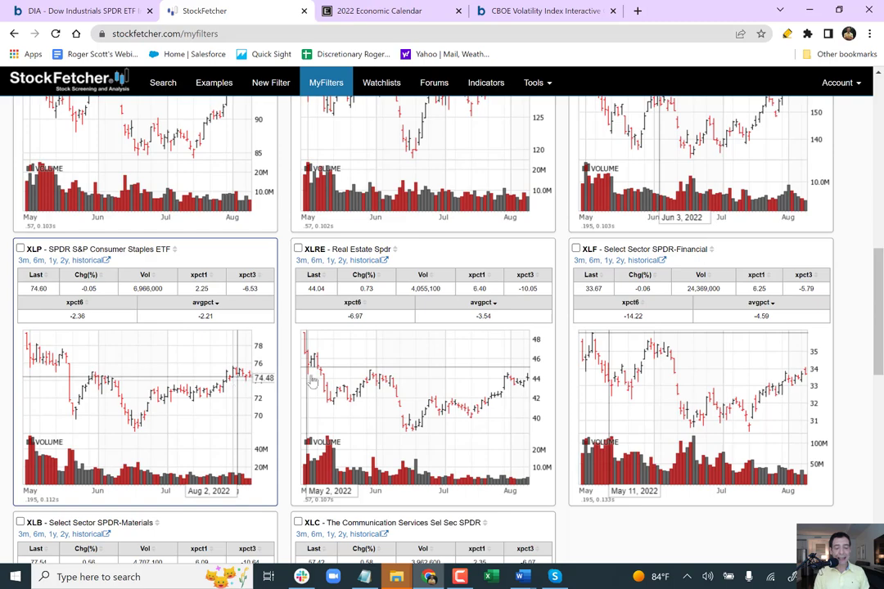
drag(881, 344, 881, 315)
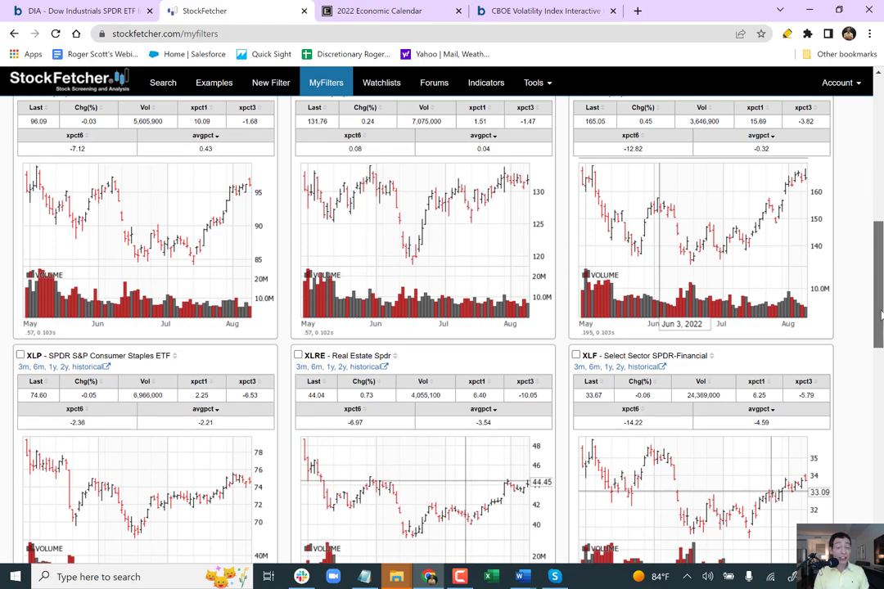
drag(881, 315, 881, 235)
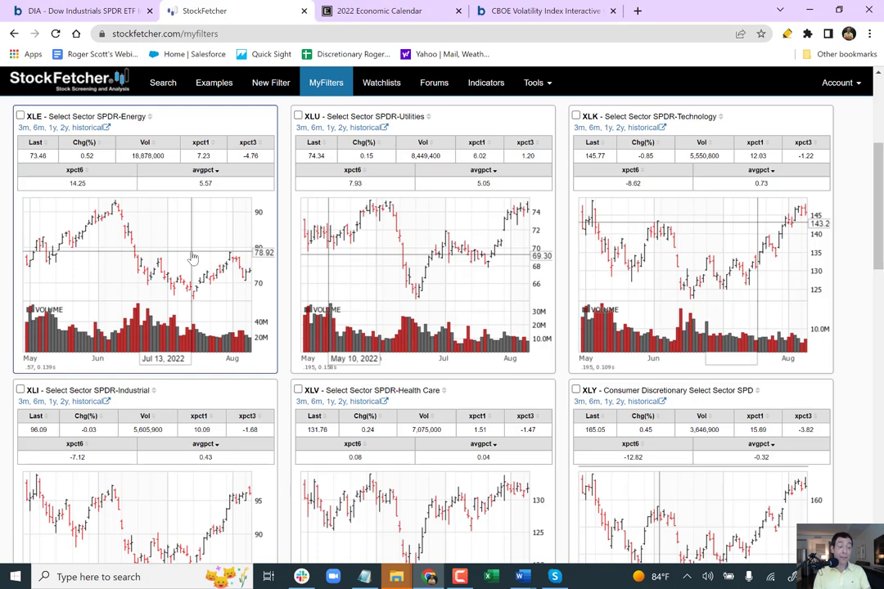
scroll(693, 213, up, 3)
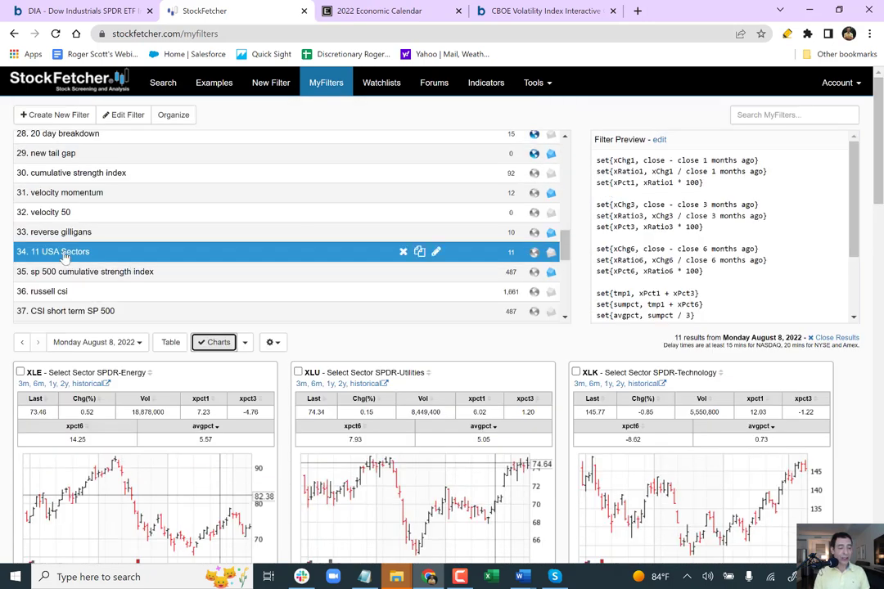
Step: Return the 11 USA Sectors results to a table and rank them highest first by avgpct, then by xpct1
click(74, 272)
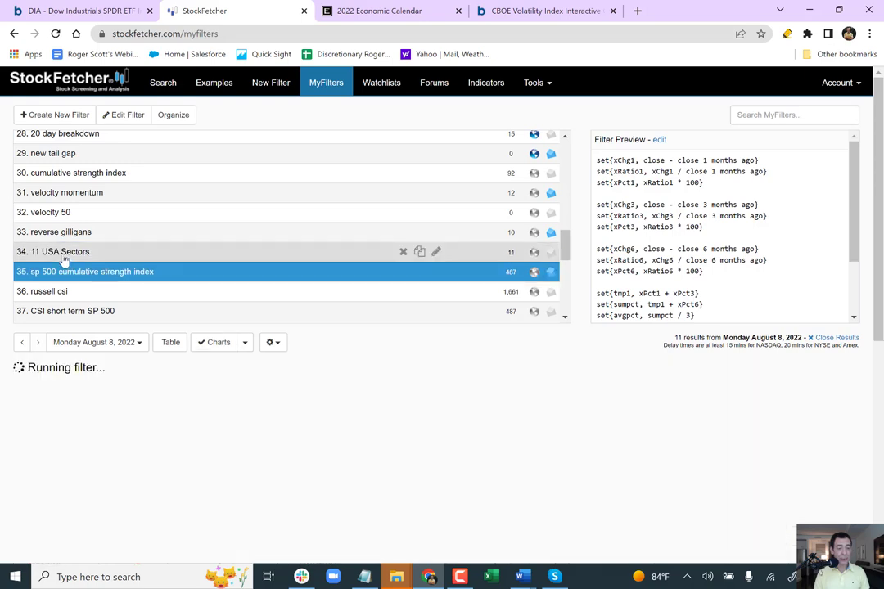
click(172, 342)
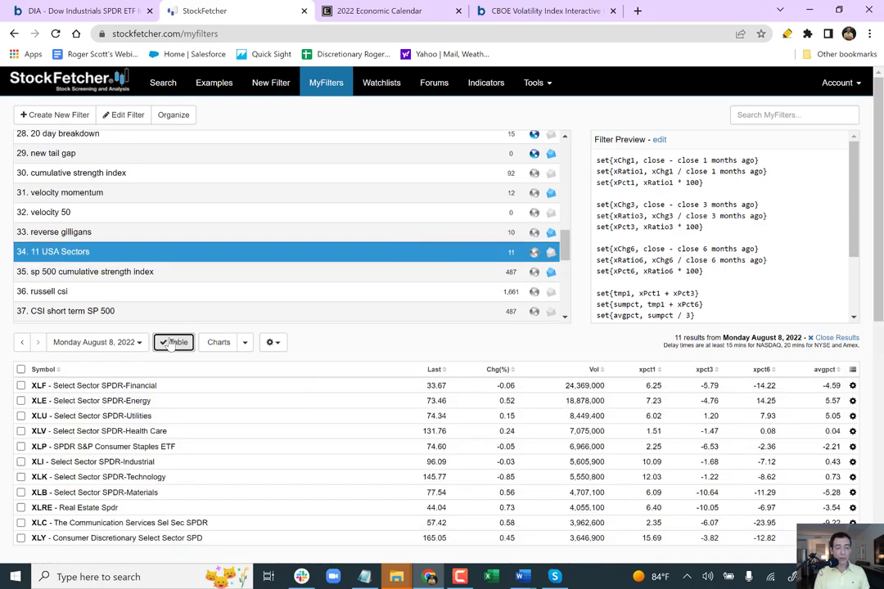
click(824, 370)
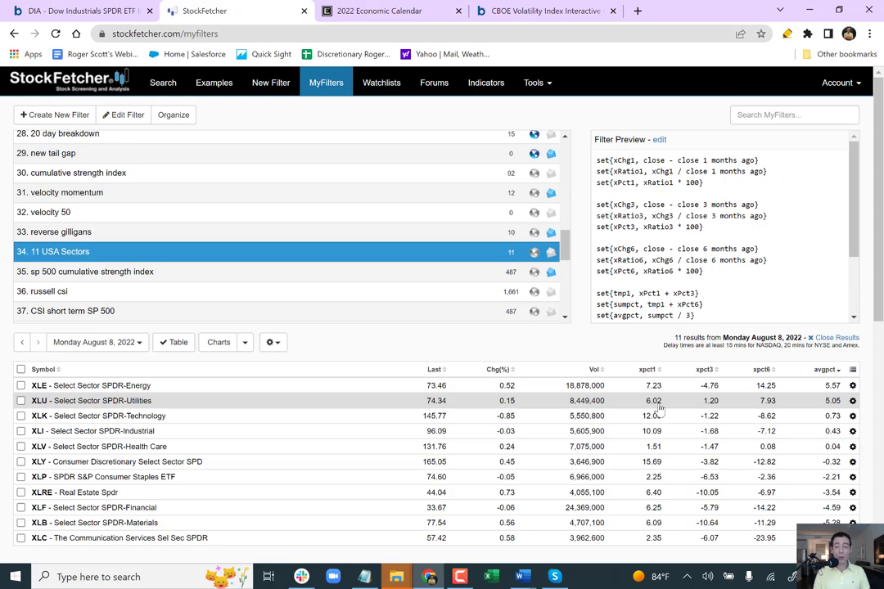
scroll(375, 412, down, 2)
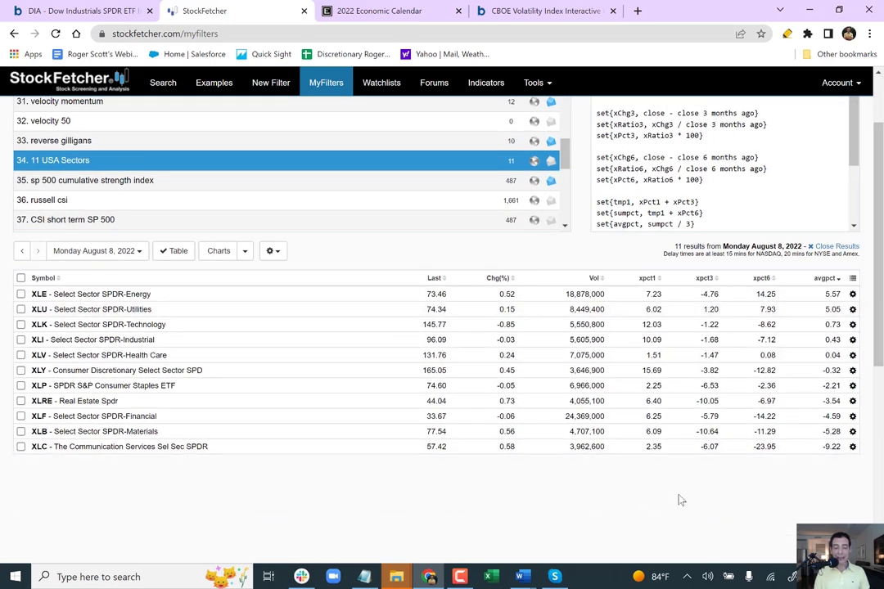
click(648, 278)
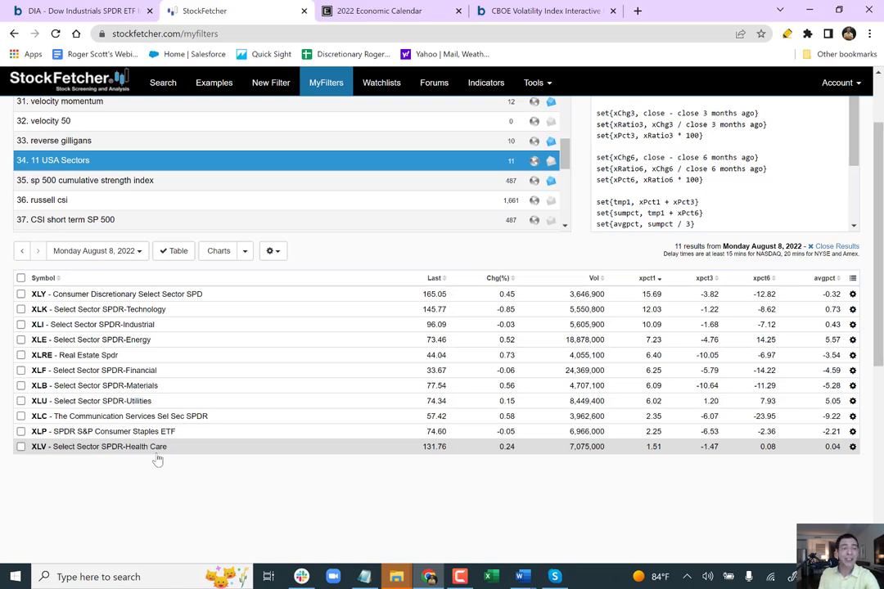
Step: Reload the saved filters, run the sp 500 cumulative strength index filter and sort its results by avgpct
click(331, 93)
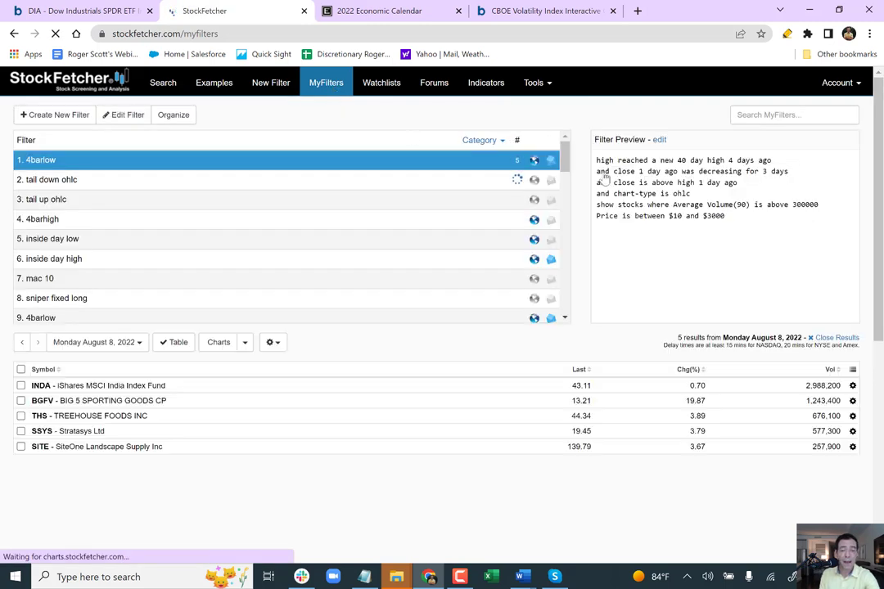
drag(560, 197, 574, 247)
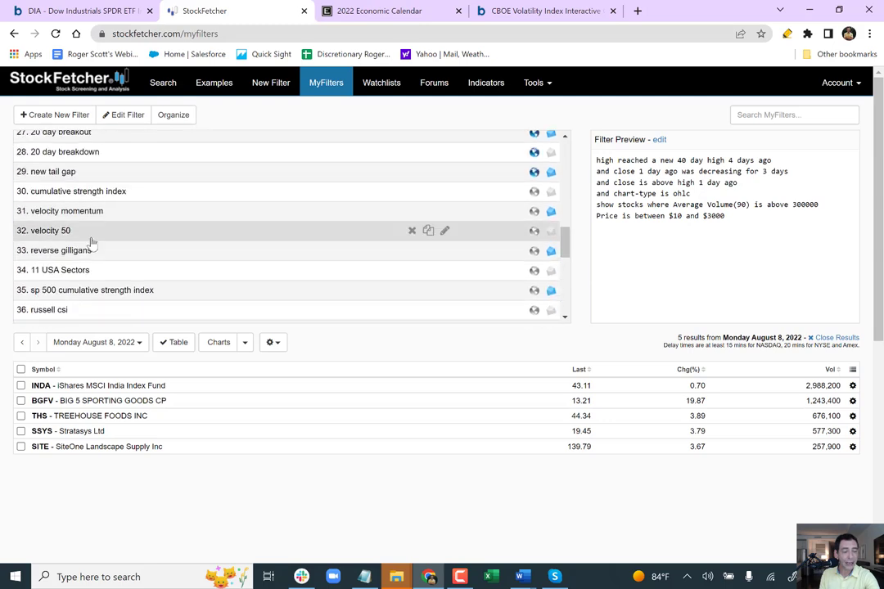
click(66, 290)
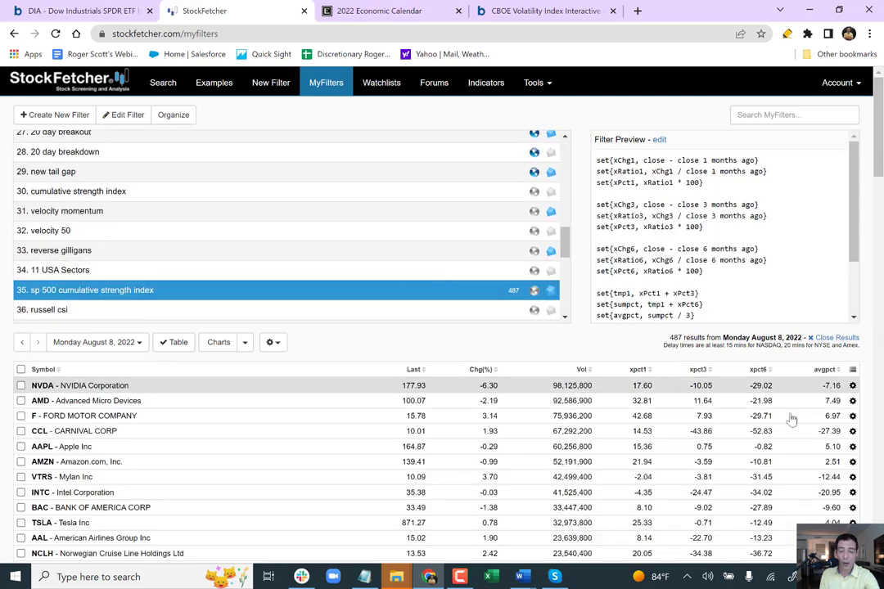
click(827, 370)
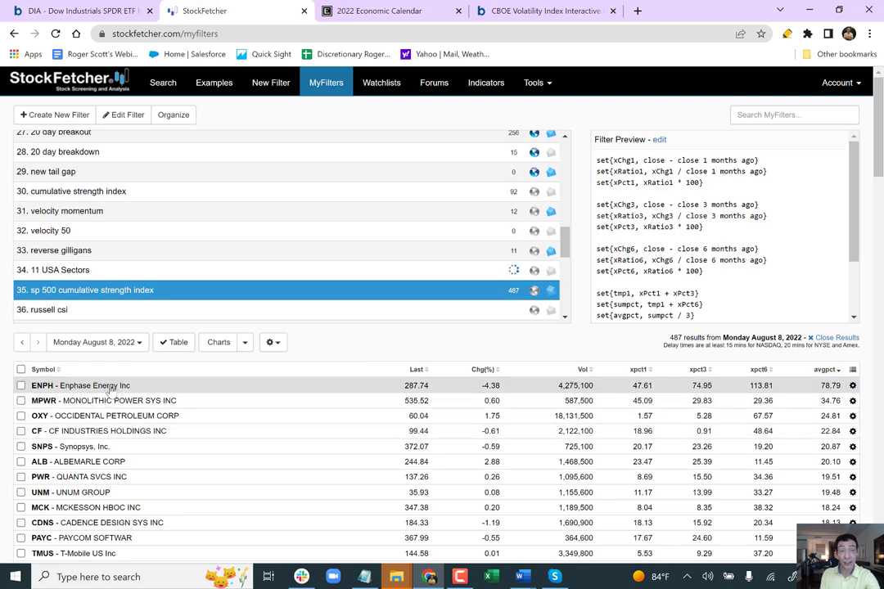
click(828, 369)
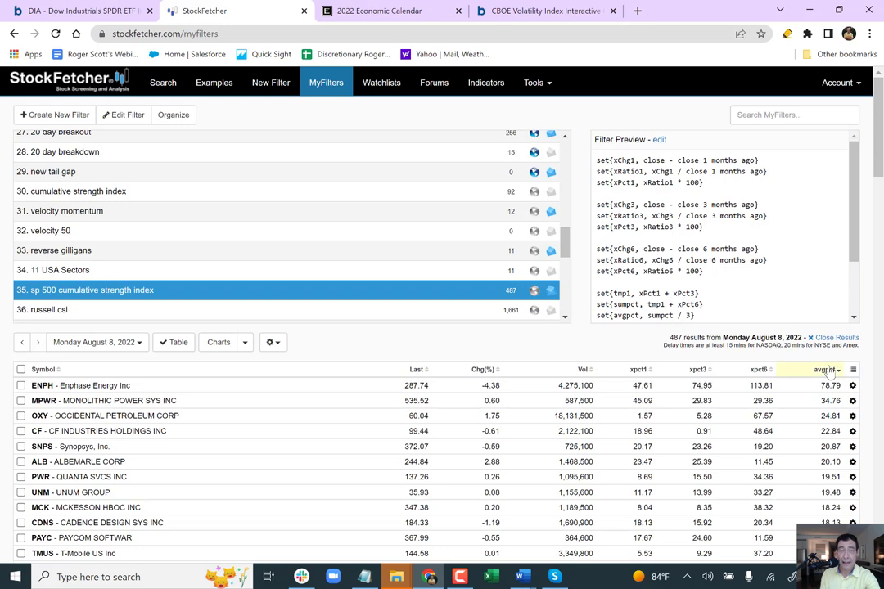